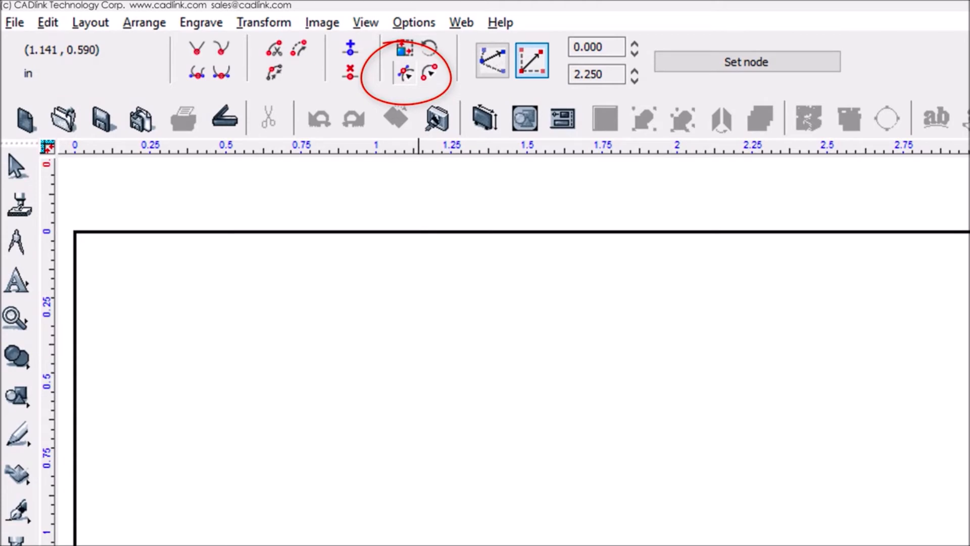
Draw an open path through about (1.141, 1.660), (3.027, 0.199), (5.013, 1.731) and (1.660, 1.748) in, with a curved lower segment, and switch to node editing
click(418, 545)
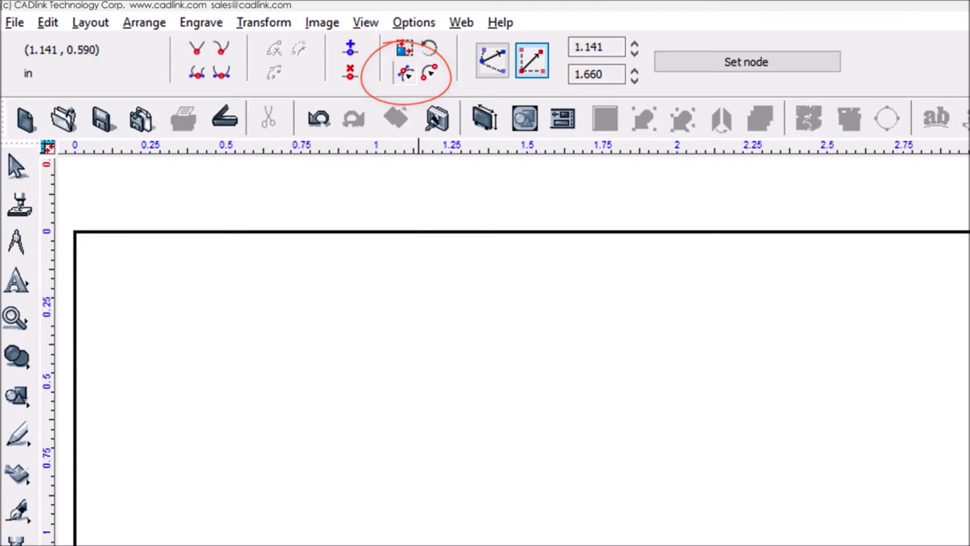
click(492, 150)
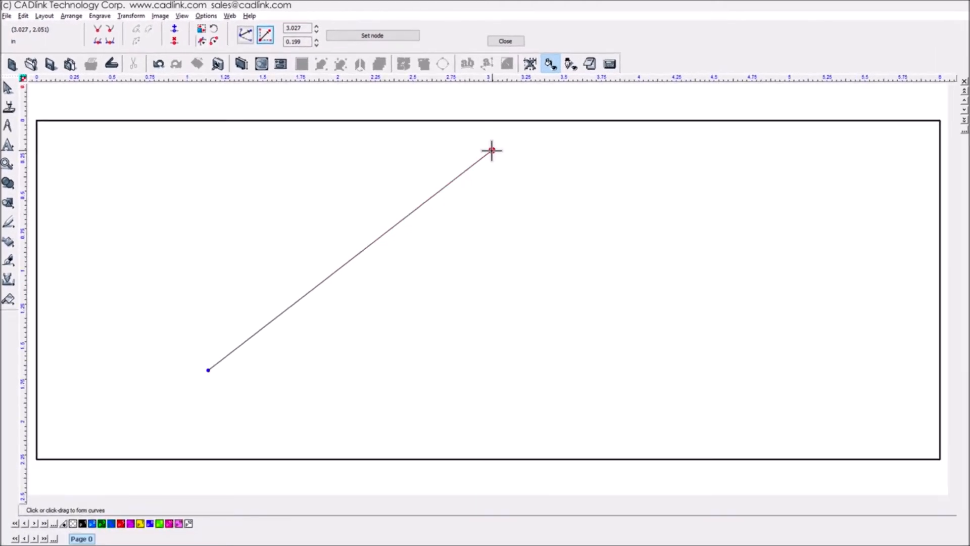
click(791, 381)
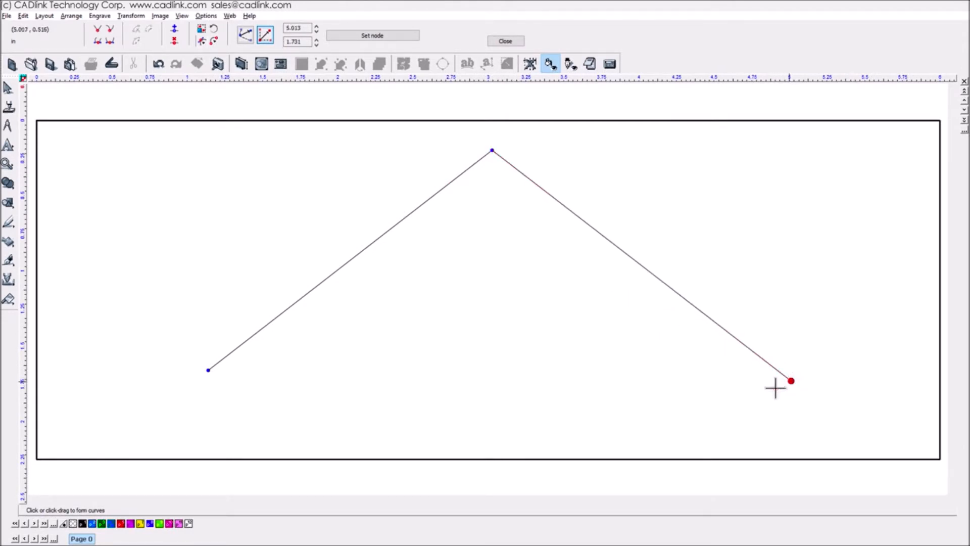
click(286, 383)
drag(213, 389, 73, 293)
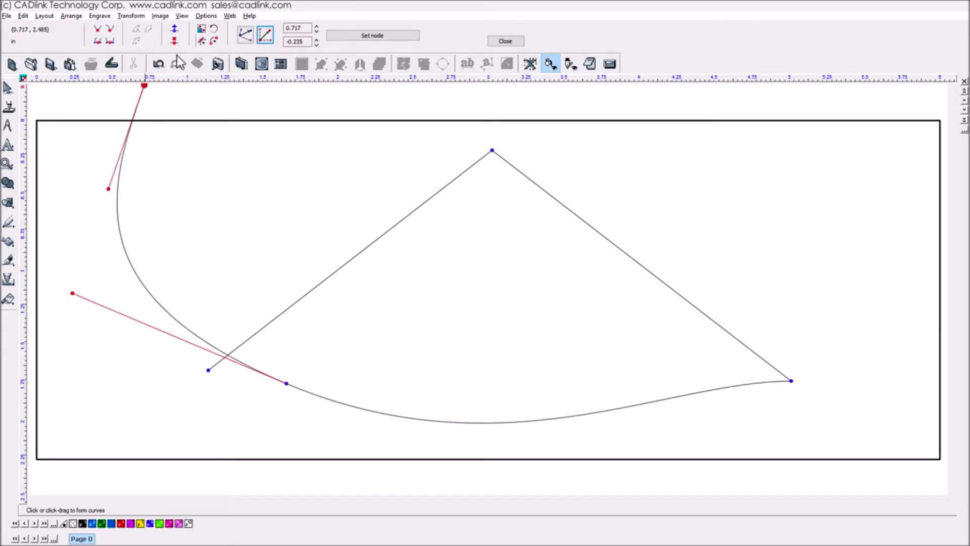
click(202, 43)
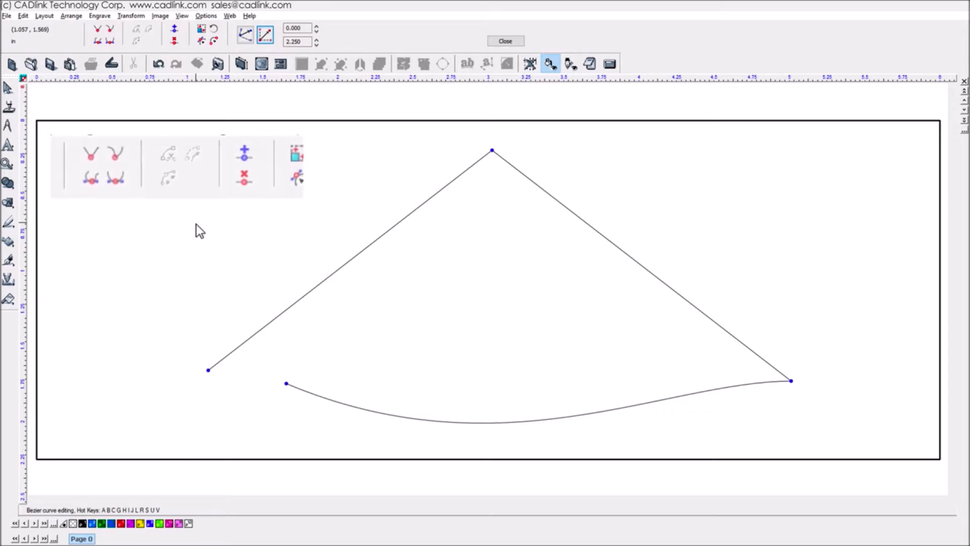
Make the path's top node symmetrical and level its handles horizontally, shortening them to form a rounded peak
drag(439, 106, 543, 189)
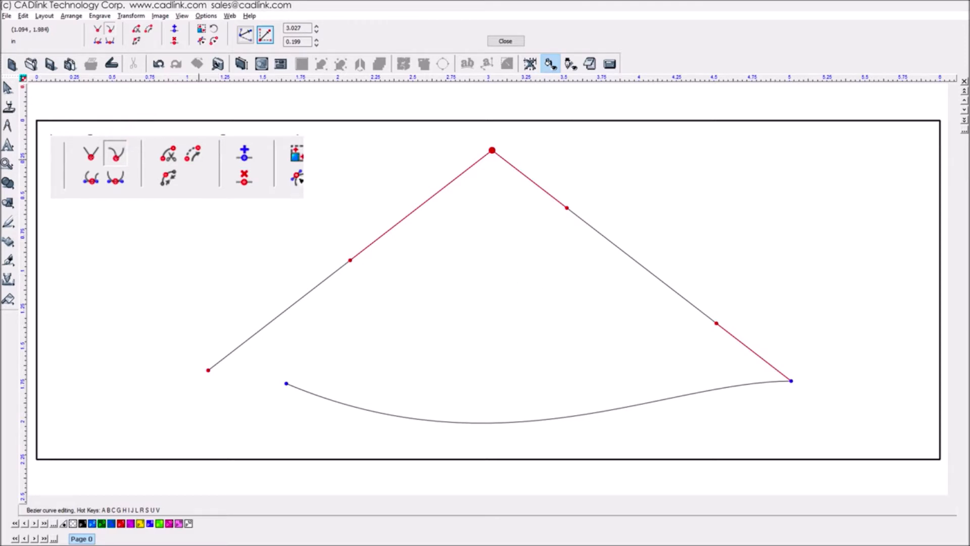
click(111, 41)
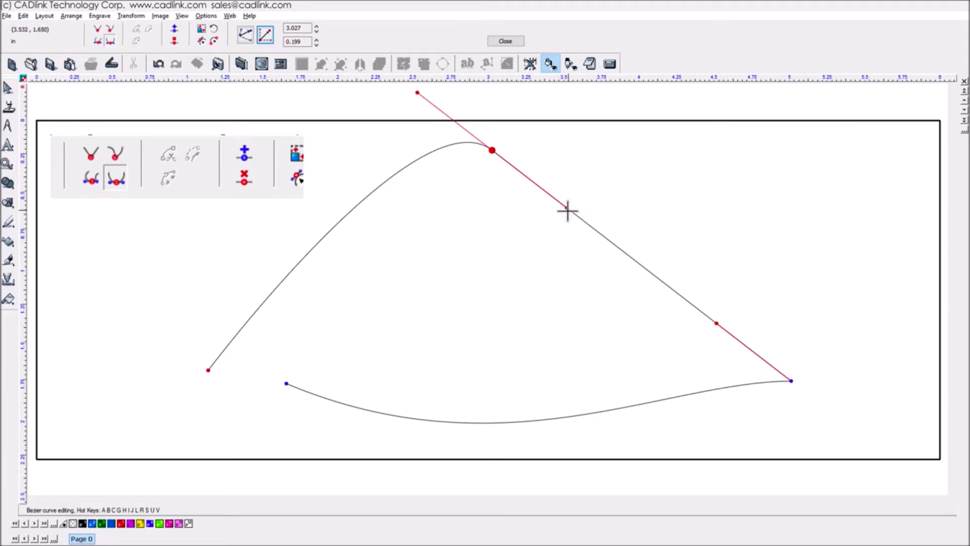
drag(569, 208, 720, 148)
drag(653, 151, 579, 149)
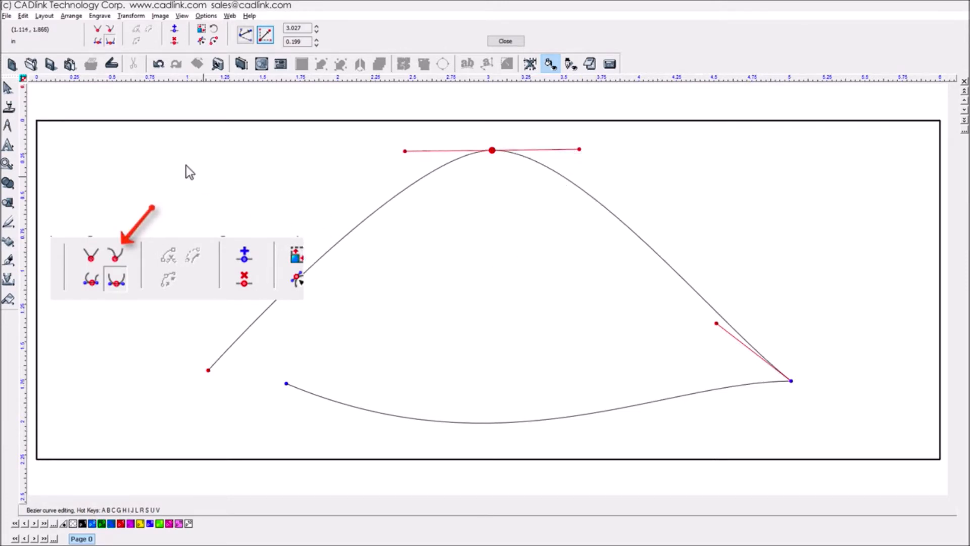
Give the top node independent curve handles and lengthen the right one, then make the node smooth and tilt that handle slightly upward
click(110, 29)
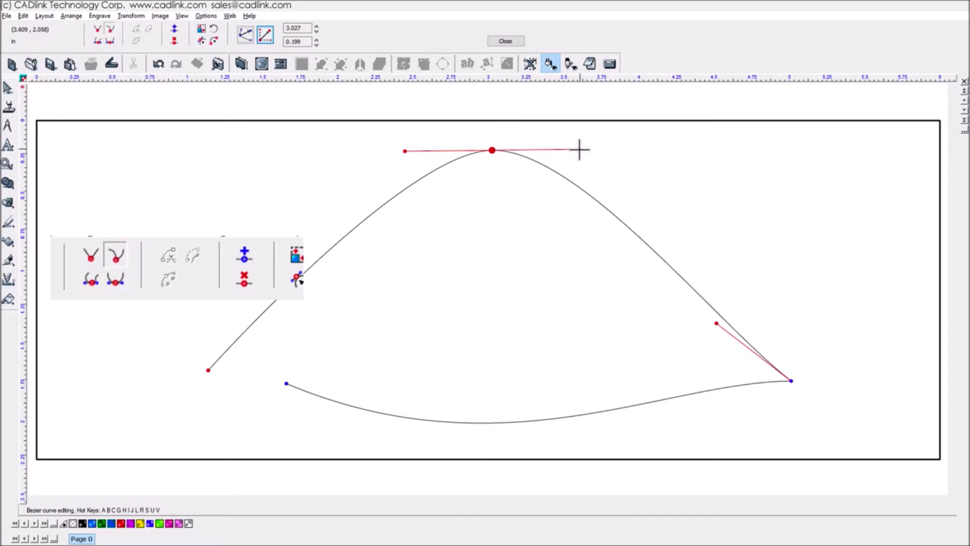
drag(581, 146, 627, 148)
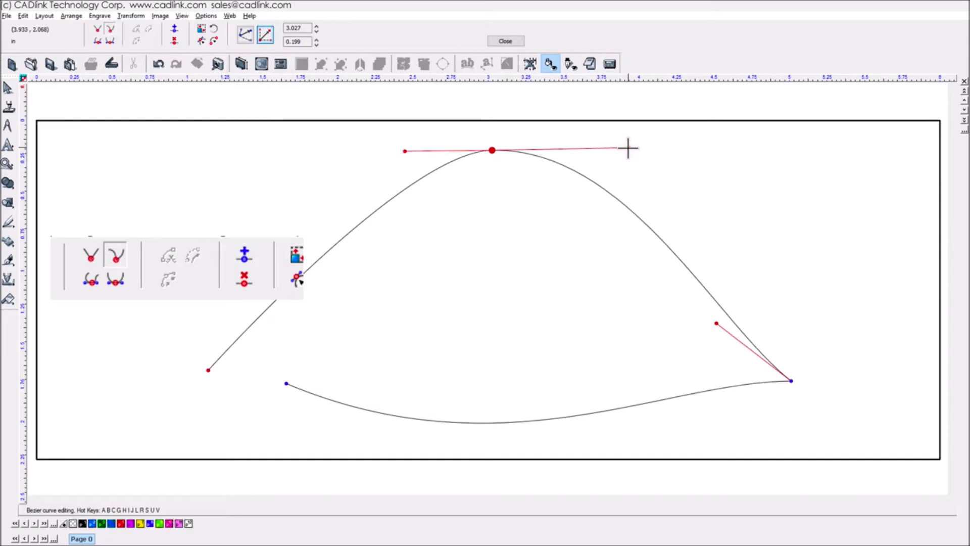
drag(693, 148, 710, 149)
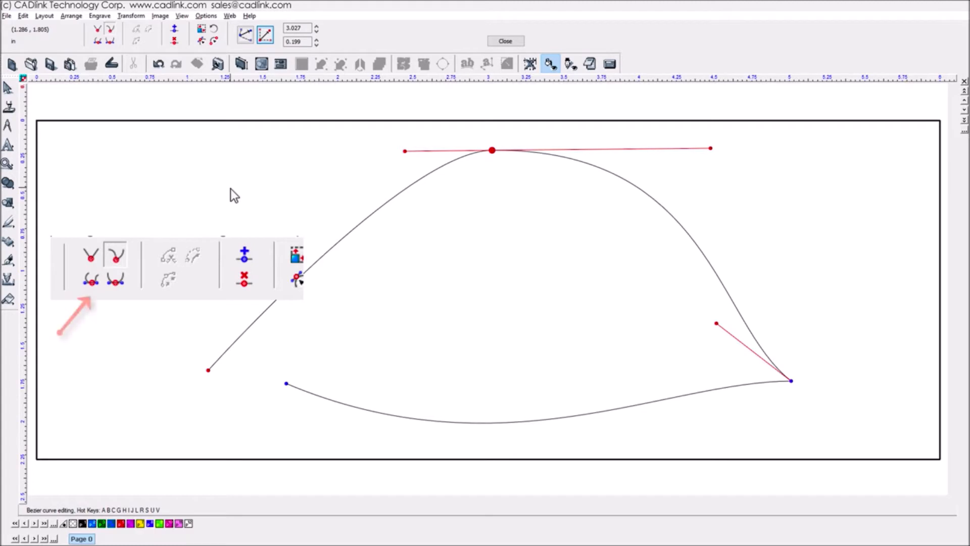
click(96, 41)
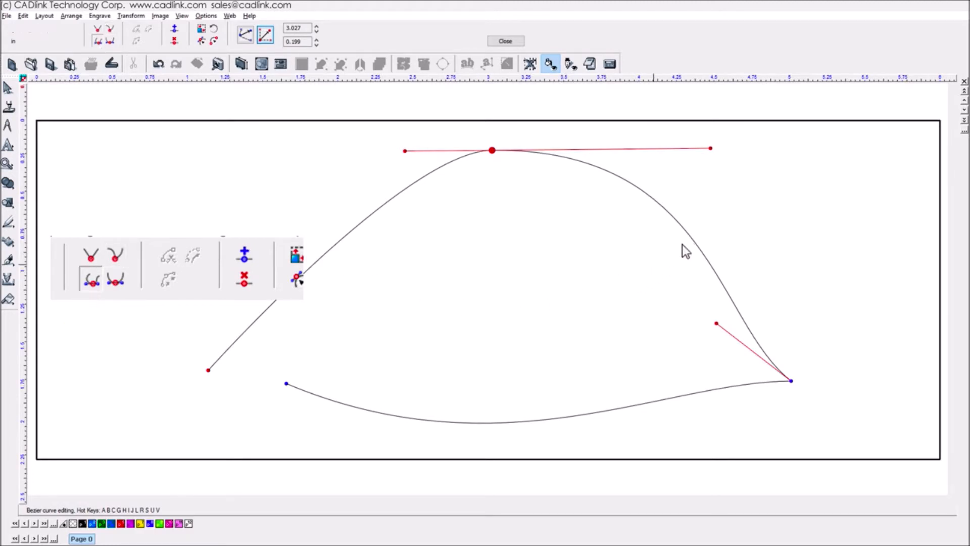
drag(711, 149, 736, 120)
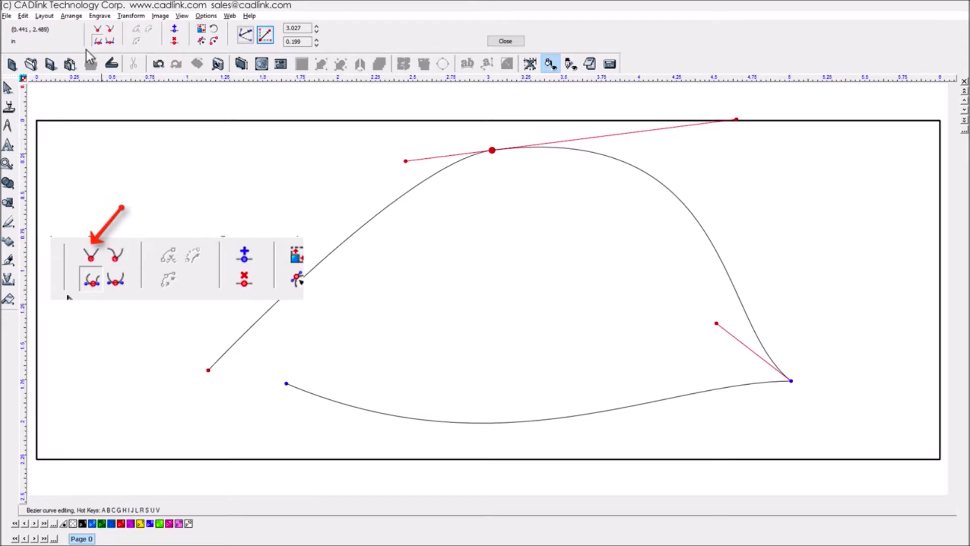
Straighten the segment right of the top node, reshape the left curve with its handle, and set the node to smooth
click(96, 30)
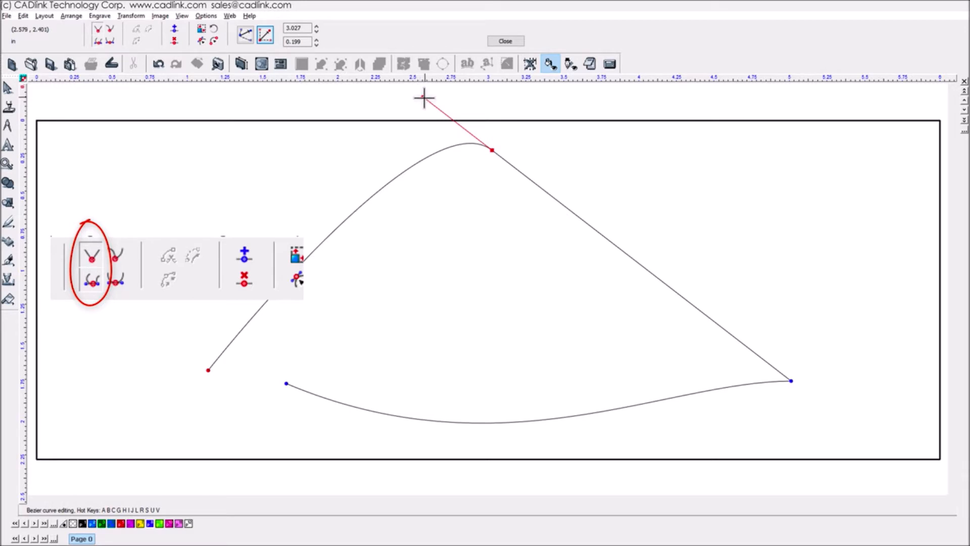
mouse_move(425, 98)
mouse_down()
mouse_move(462, 129)
mouse_move(411, 96)
mouse_move(467, 135)
mouse_move(440, 105)
mouse_move(415, 96)
mouse_up()
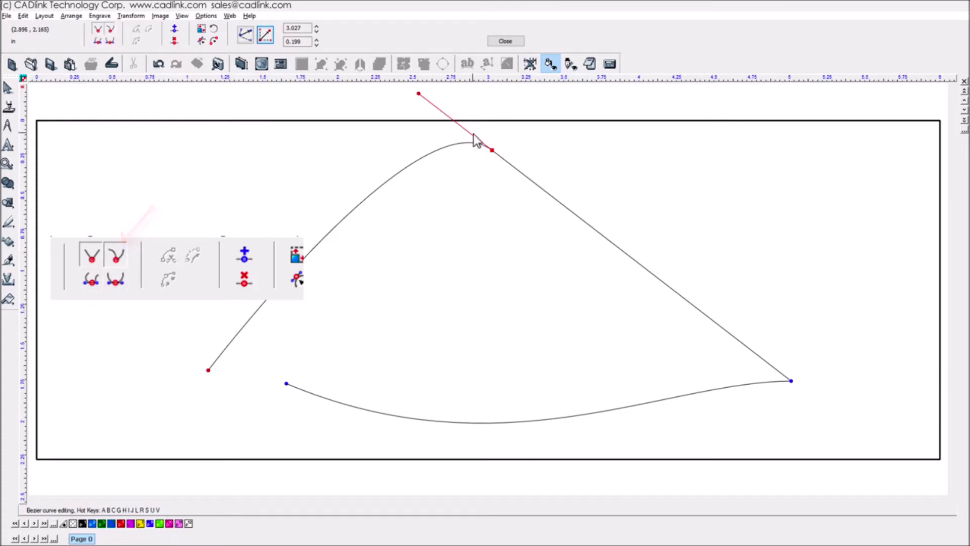
drag(417, 94, 382, 121)
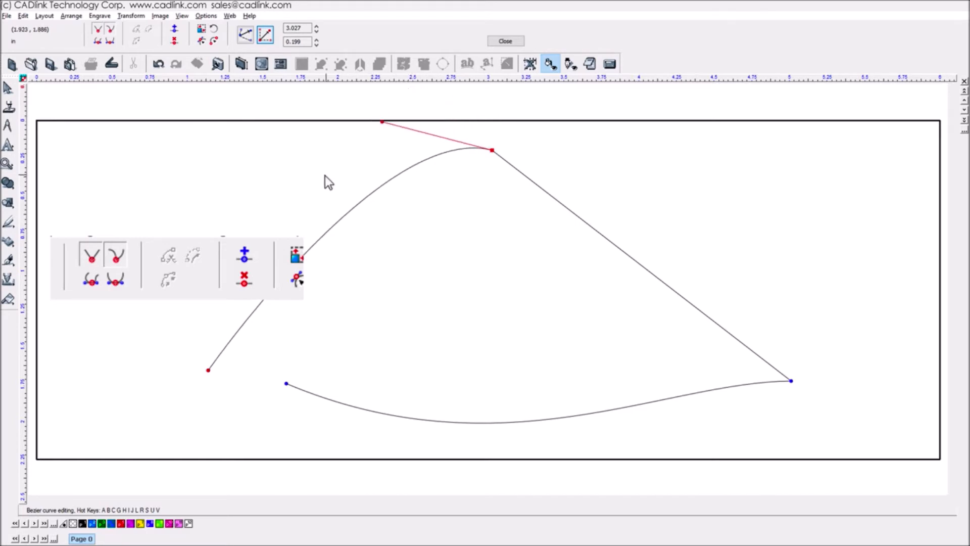
click(98, 41)
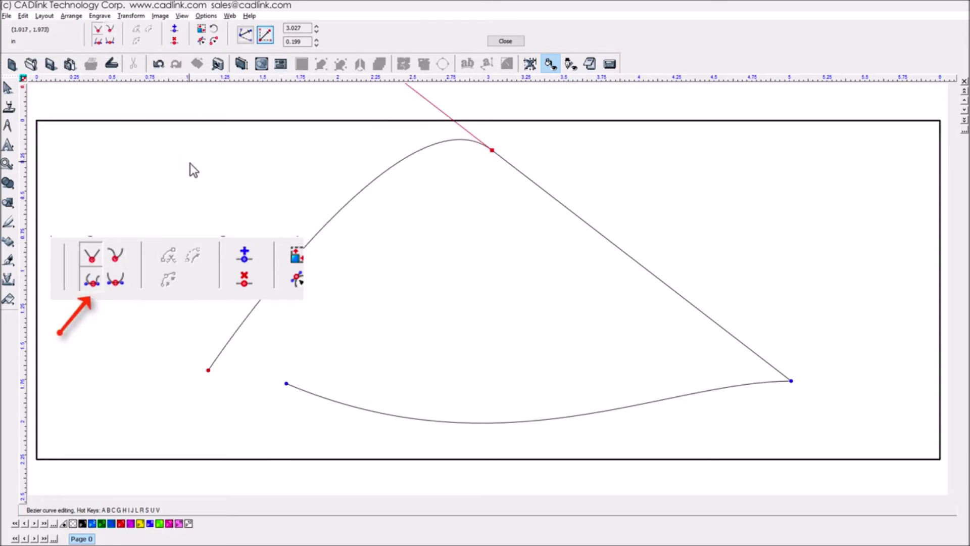
Break the path at the top node and bridge the gap between the separated ends with a straight segment
drag(405, 197, 547, 129)
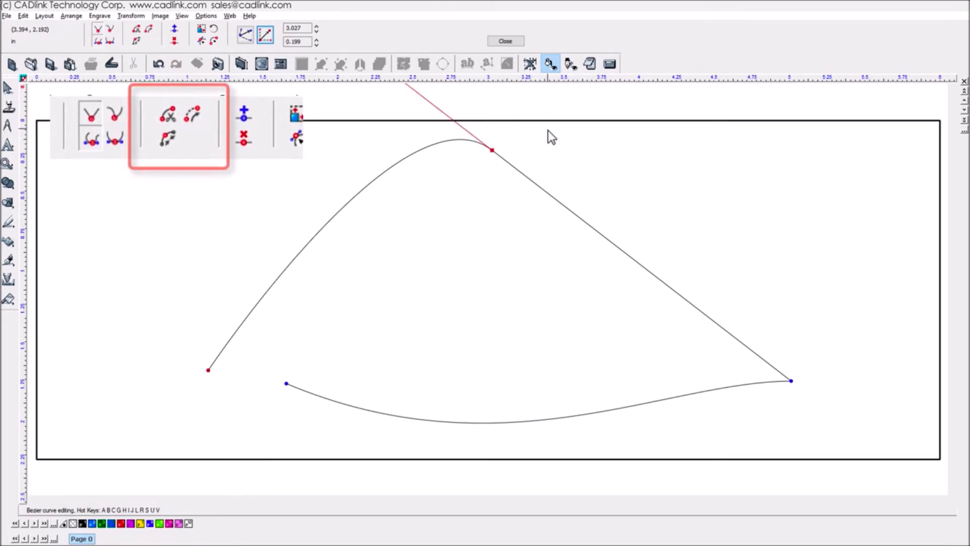
click(166, 117)
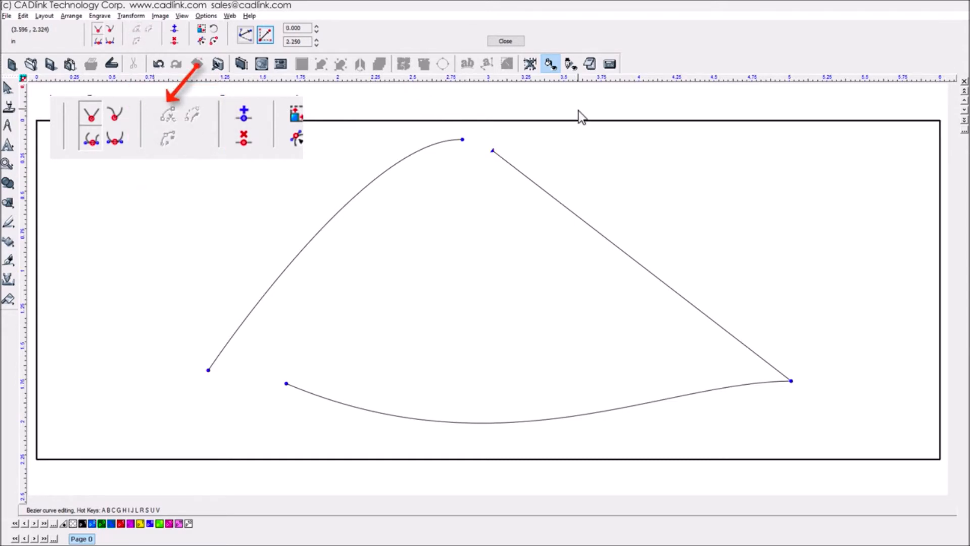
drag(578, 109, 415, 186)
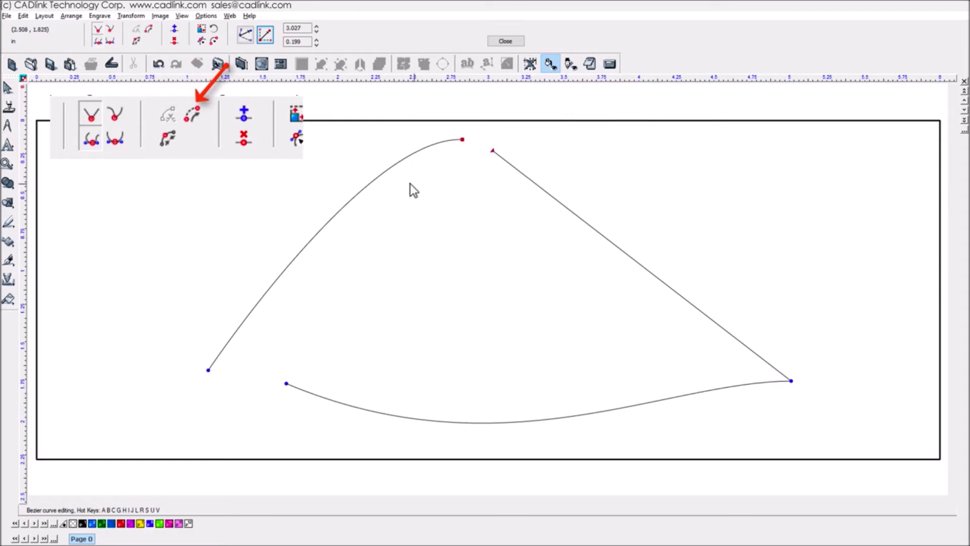
click(148, 30)
Connect the two open lower-left endpoints into one shared node to close the shape, and select that node
drag(116, 336, 356, 419)
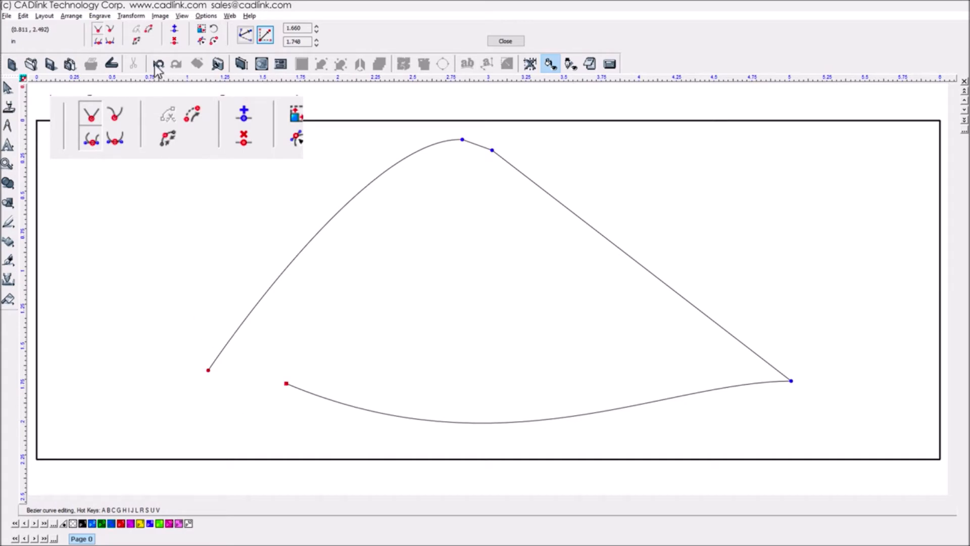
click(137, 41)
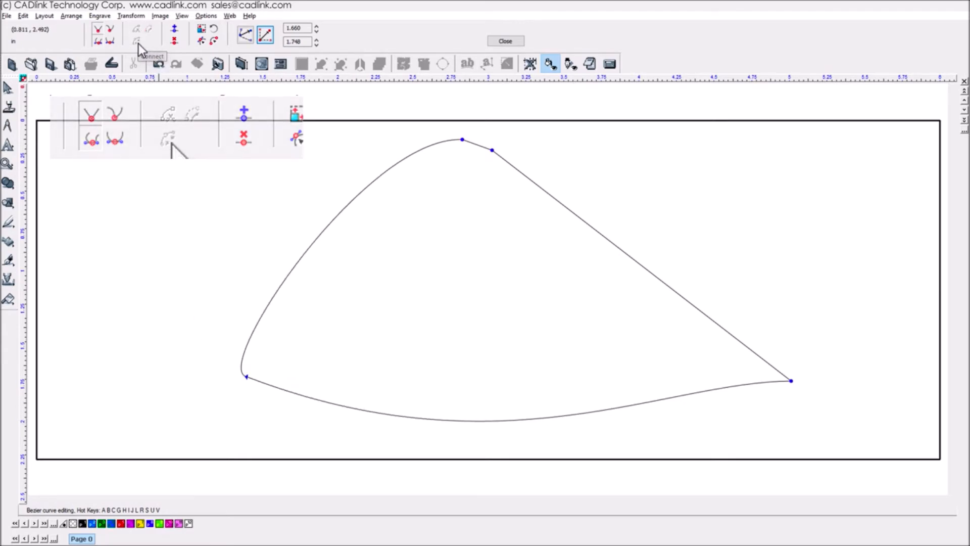
drag(183, 297, 295, 408)
right_click(171, 162)
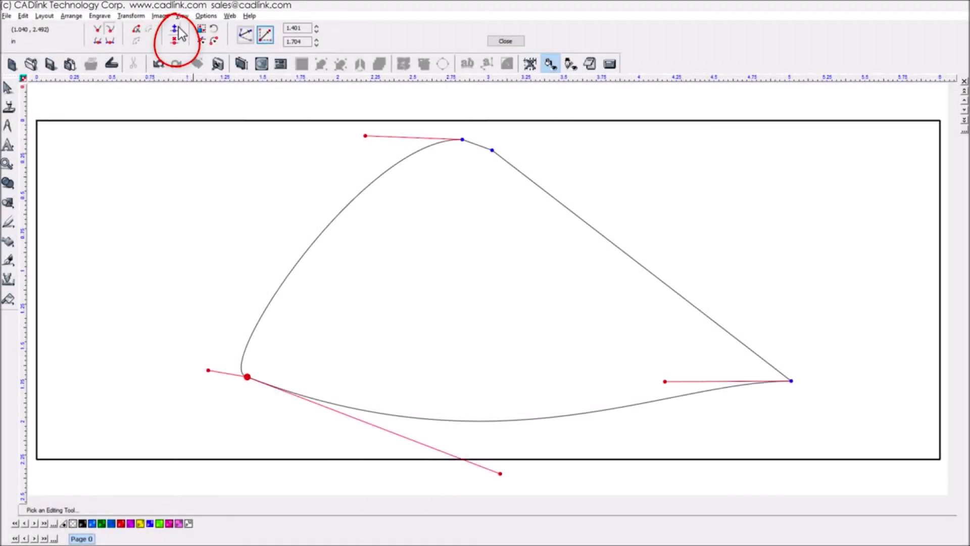
Add five nodes along the shape's left curve and four along its straight right edge
click(179, 29)
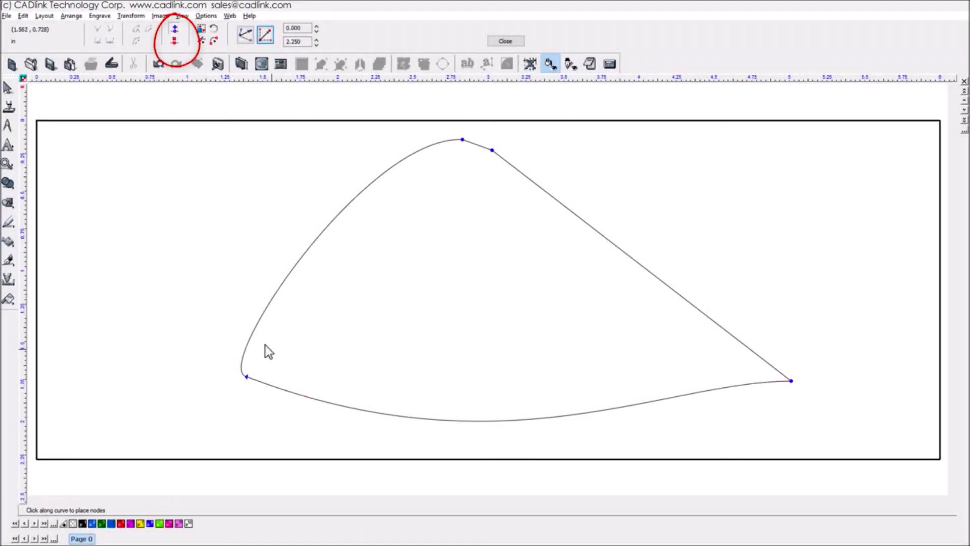
click(253, 334)
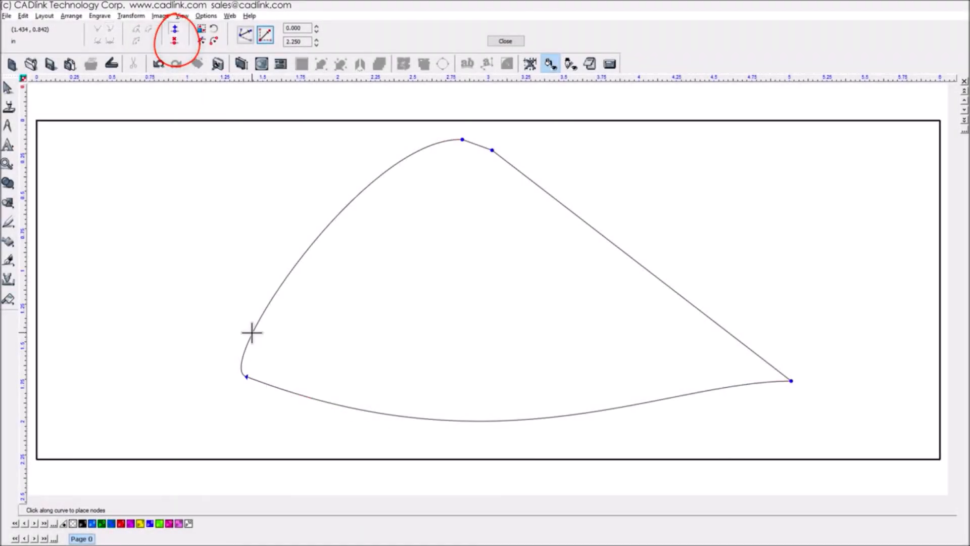
click(272, 298)
click(297, 261)
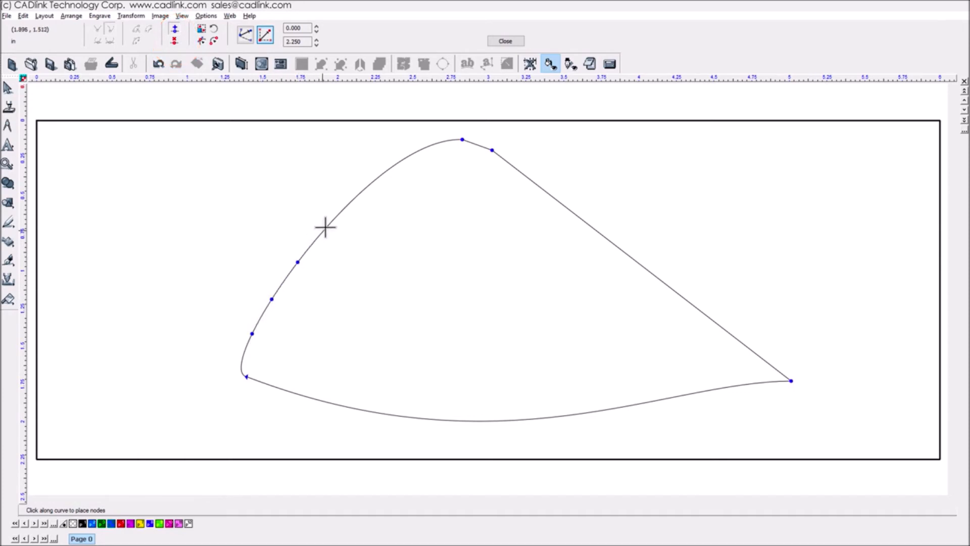
click(330, 223)
click(364, 187)
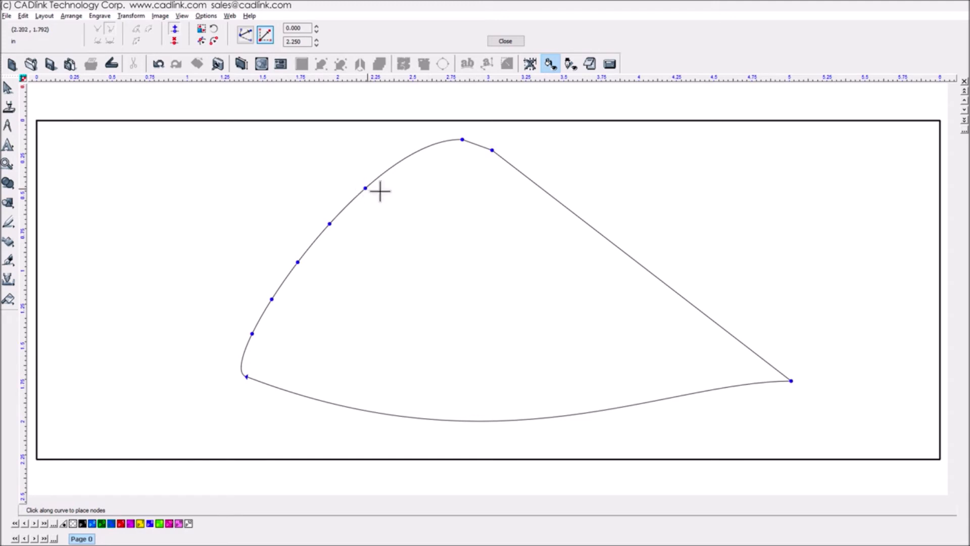
click(534, 182)
click(717, 323)
Remove added nodes from the left curve and the straight right edge, individually and as an enclosed group
click(174, 42)
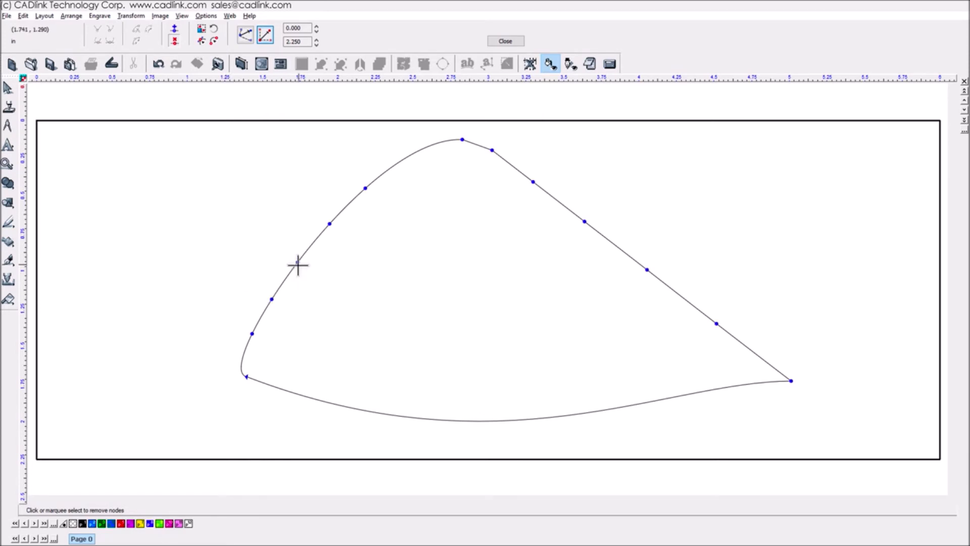
click(364, 189)
click(533, 183)
drag(635, 197, 734, 356)
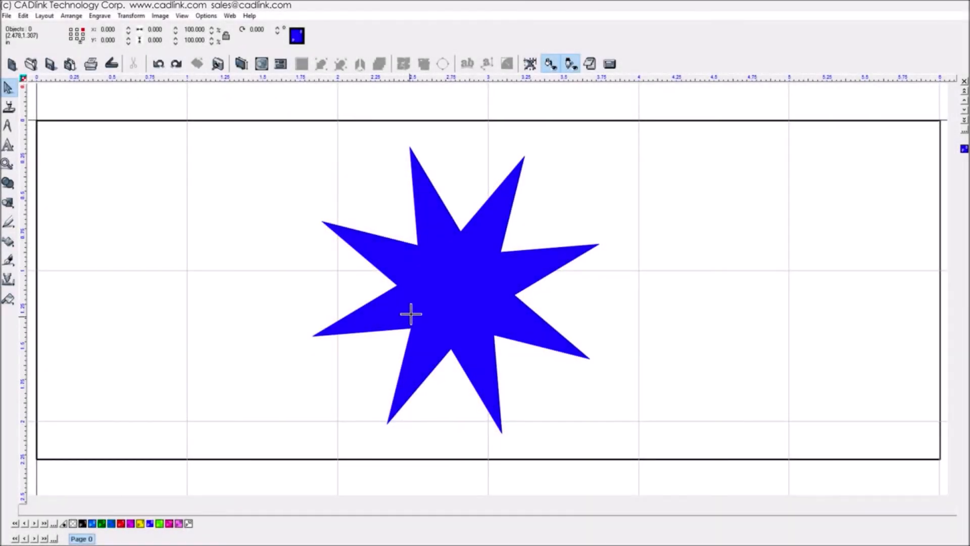
Open the blue star for node editing and scale its three upper-right nodes down about their centre using a bounding box
double_click(411, 314)
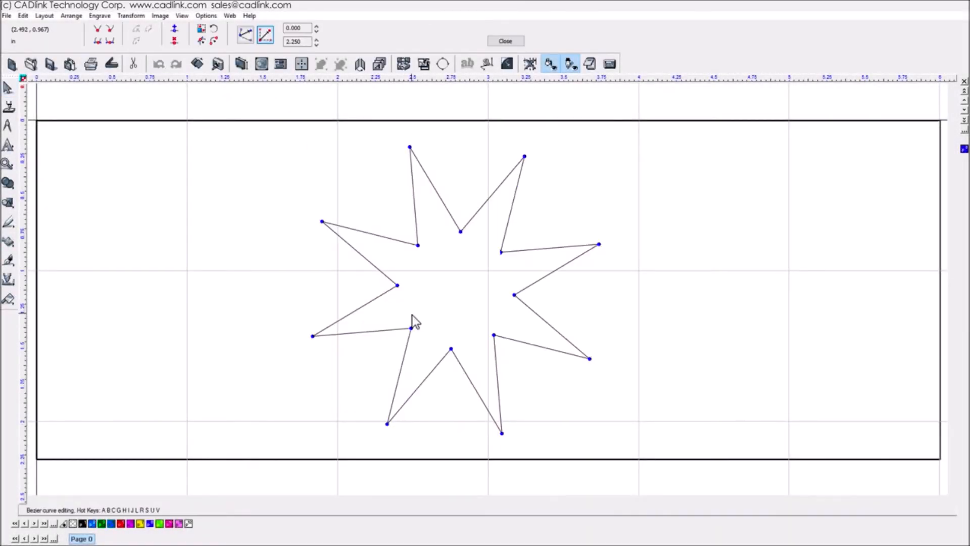
drag(487, 133, 625, 283)
click(202, 32)
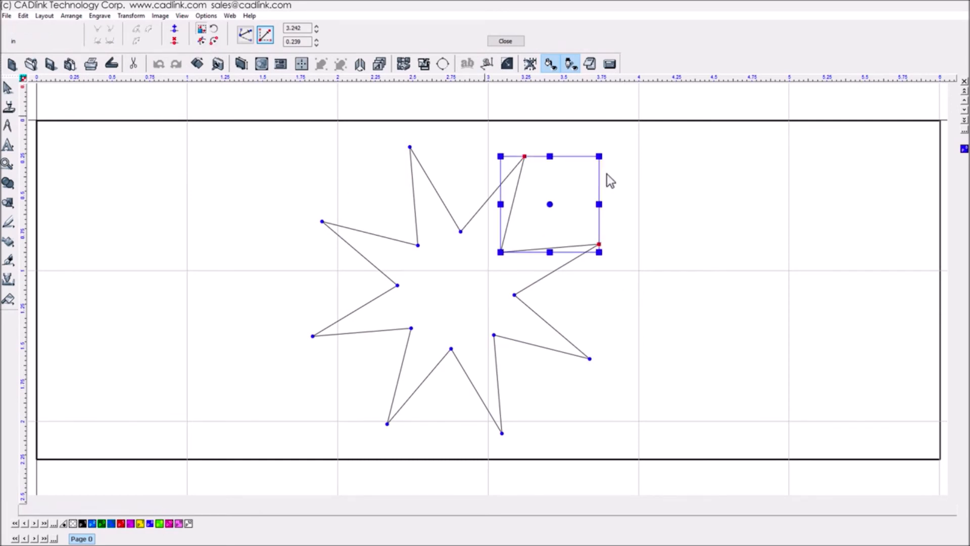
drag(600, 205, 573, 206)
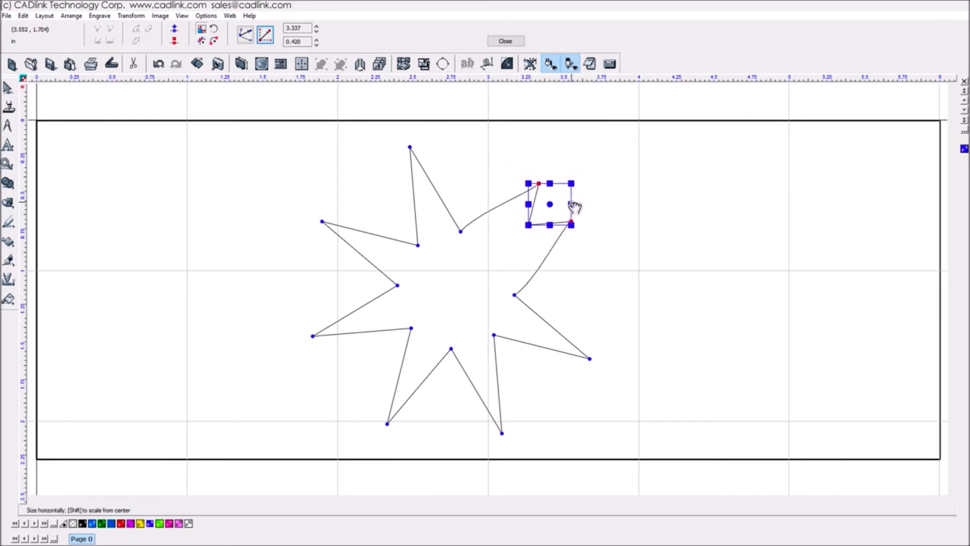
click(201, 34)
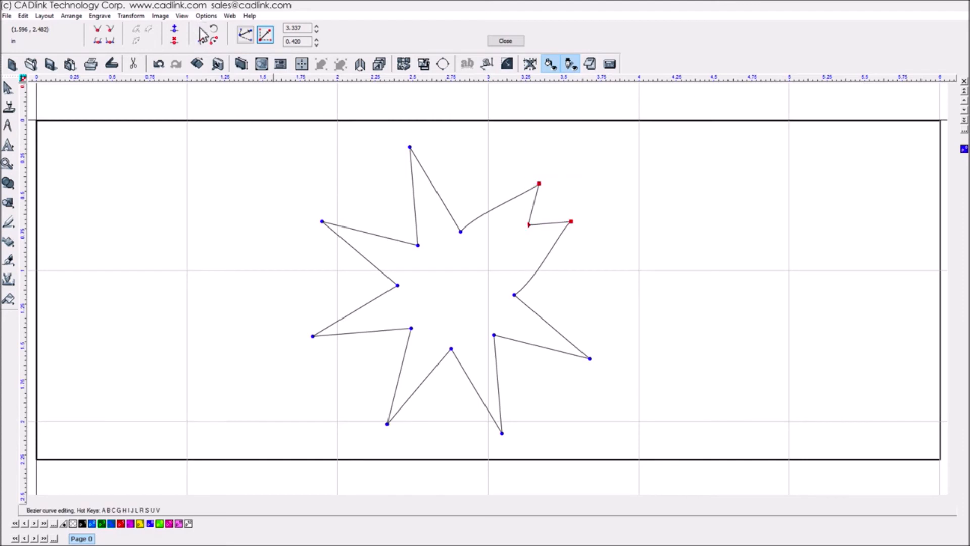
Scale the star's three upper-left nodes down about their centre using a bounding box, and leave the bounding box mode
drag(254, 114, 435, 263)
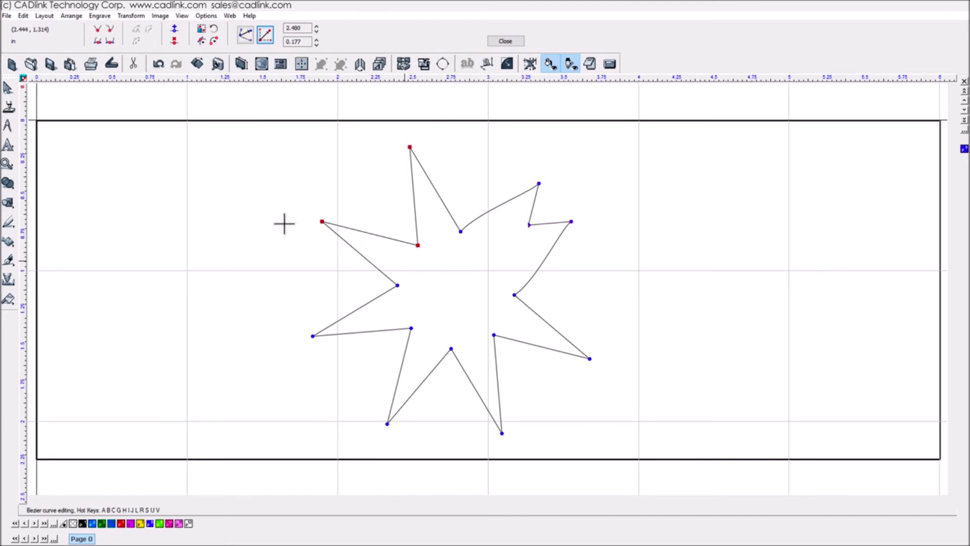
click(201, 33)
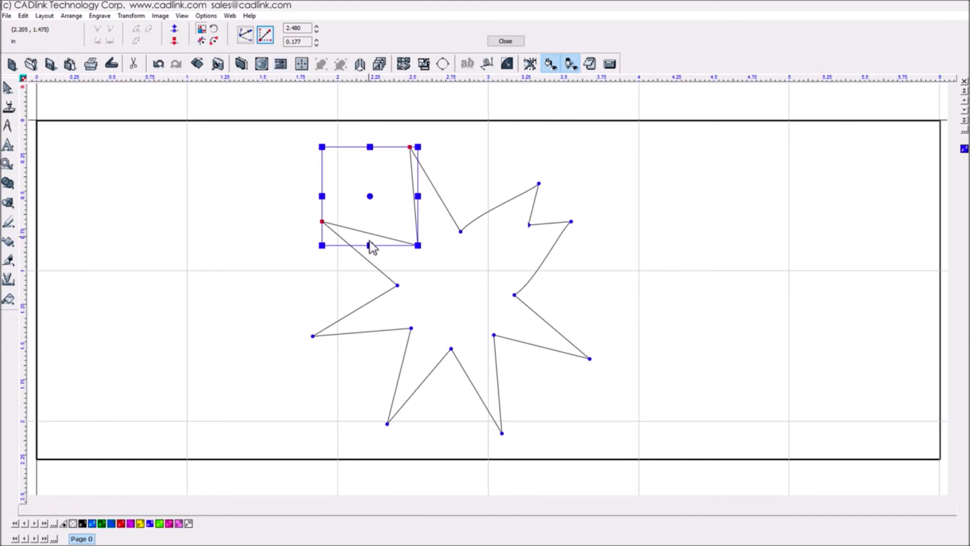
drag(373, 246, 369, 218)
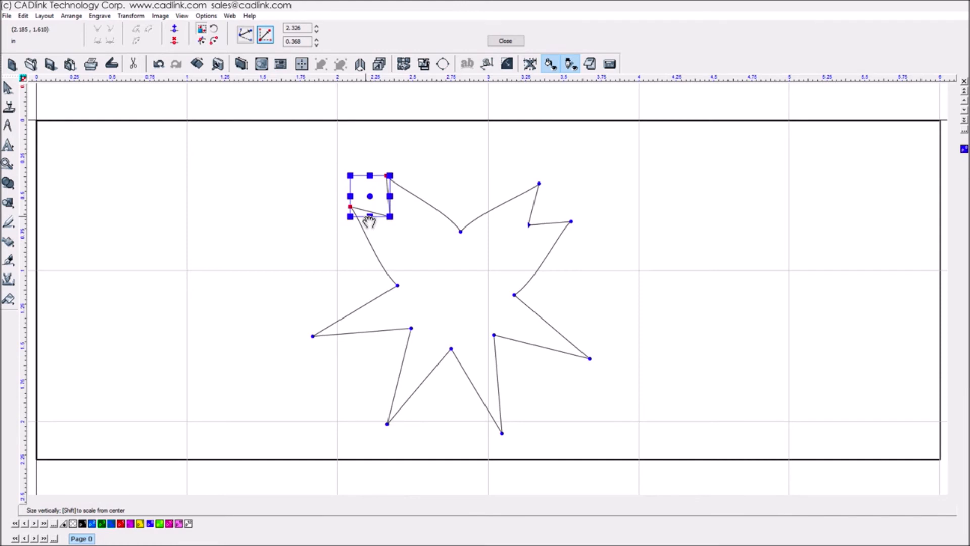
click(203, 32)
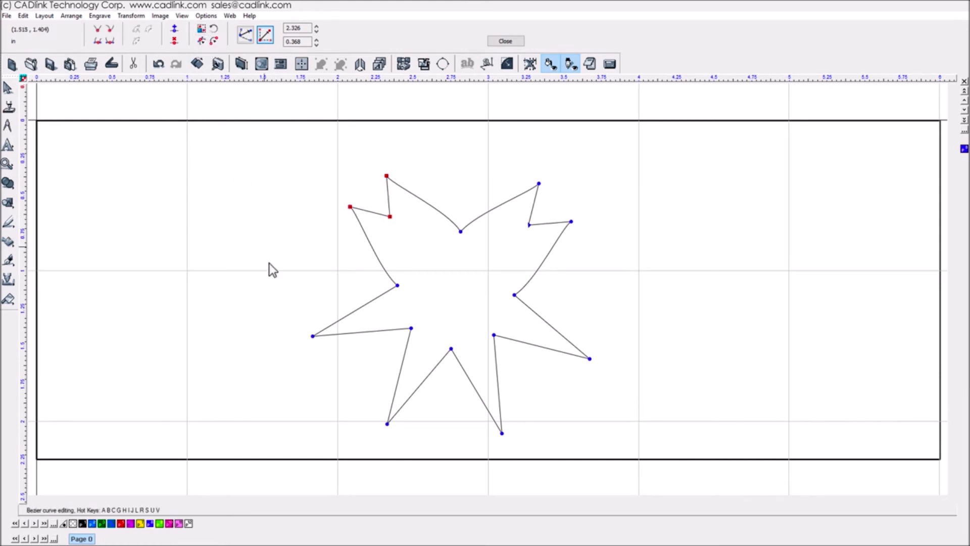
Rotate the star's three lower-left nodes clockwise about a rotation centre moved up and right, nearer their inner corner node
drag(398, 401, 417, 434)
click(215, 32)
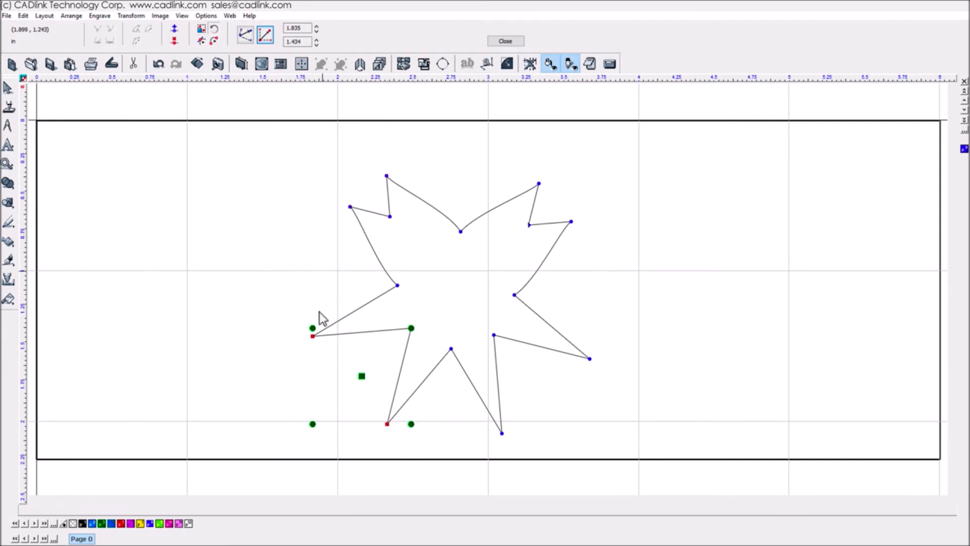
drag(367, 377, 392, 346)
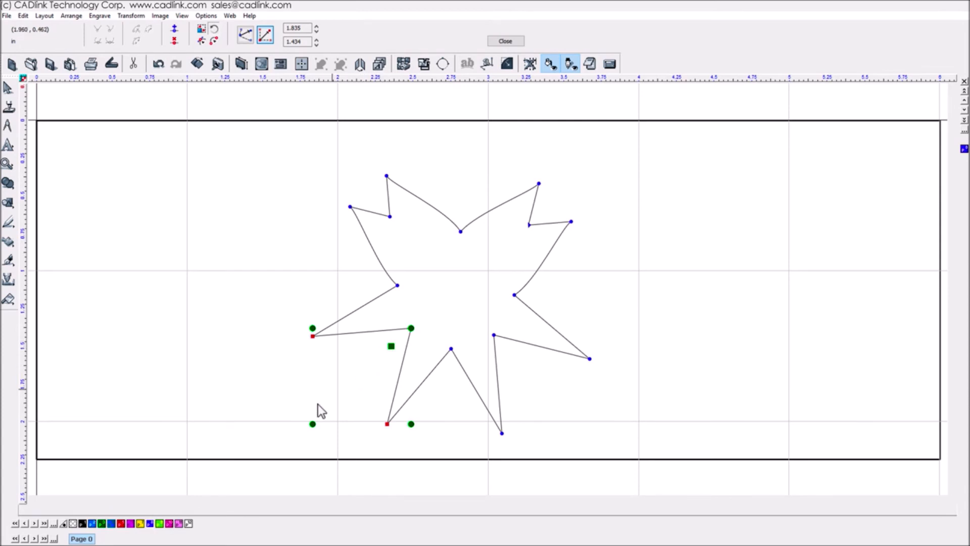
drag(314, 425, 284, 374)
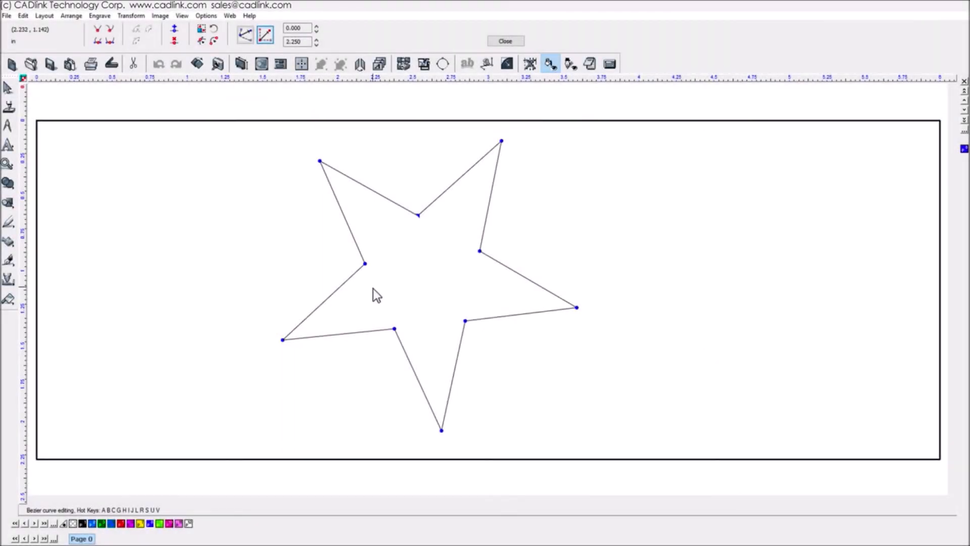
Add a node on each edge beside the five-pointed star's upper-left tip and convert the tip between them to a curve
click(215, 41)
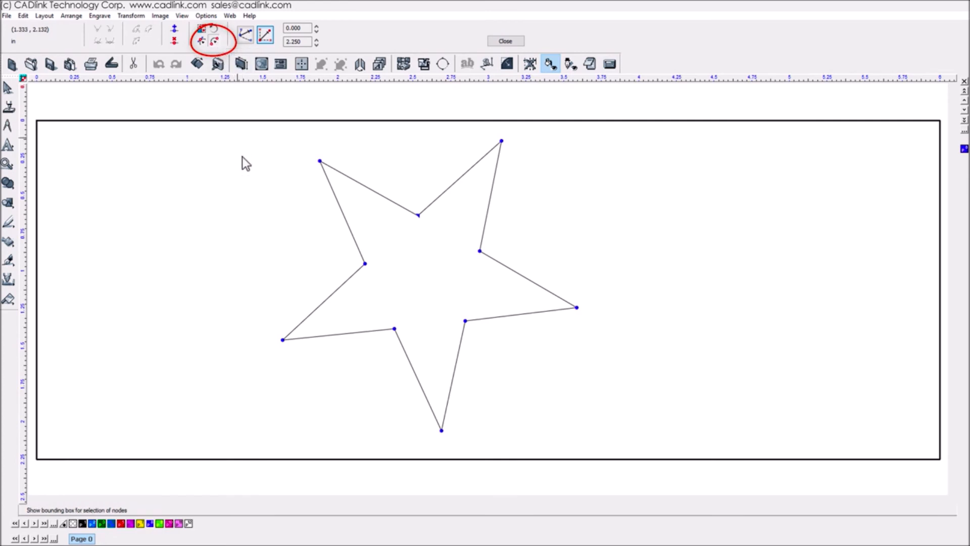
click(342, 212)
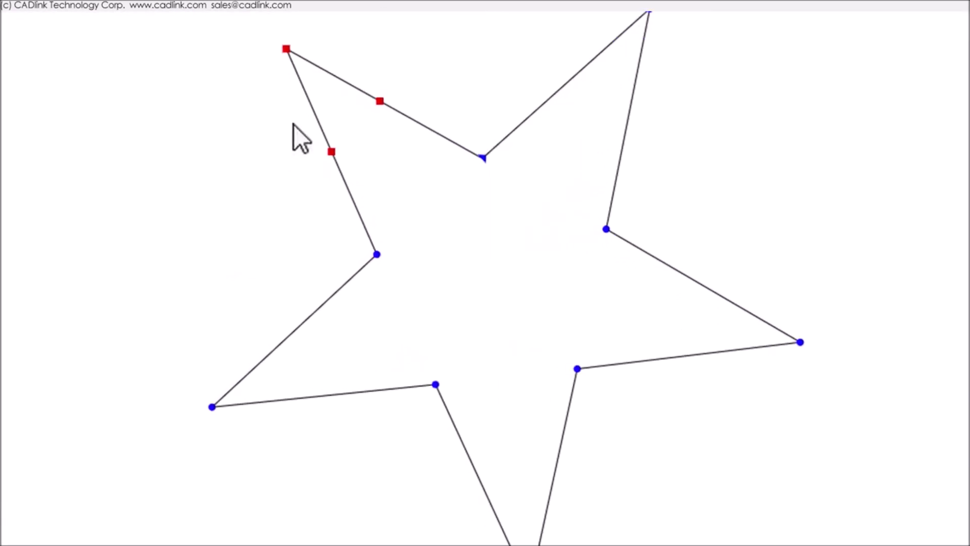
right_click(152, 152)
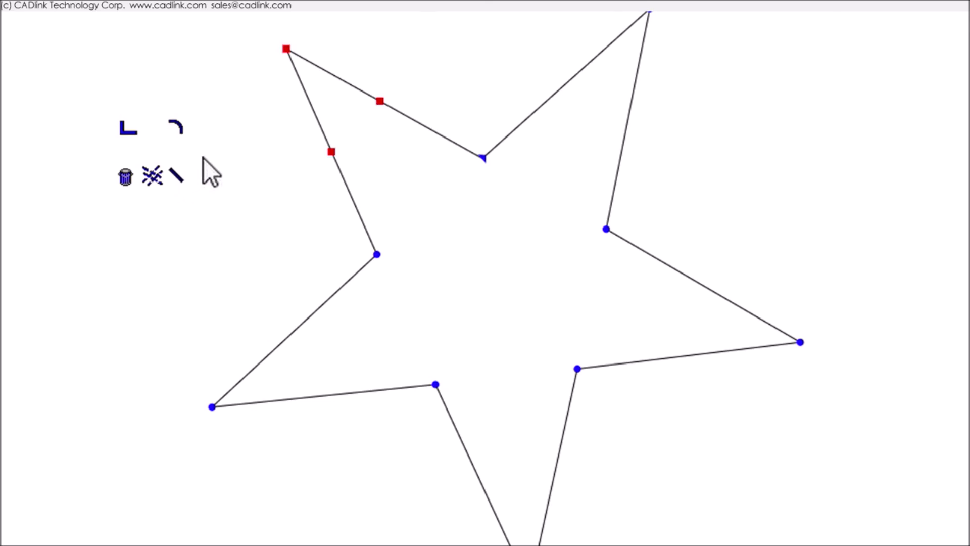
click(178, 128)
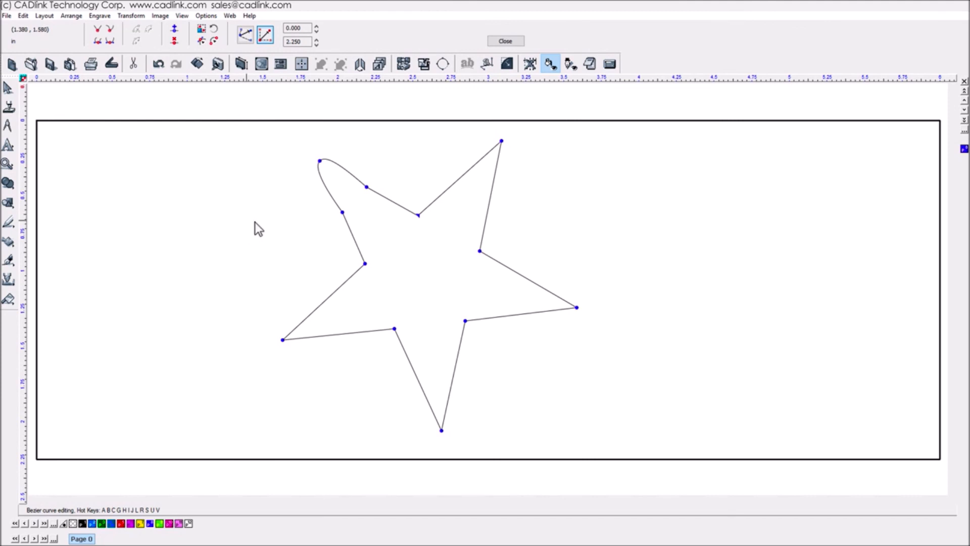
Move the rounded tip's two end nodes outward to widen the curve, placing the upper one at about 2.24, 0.37 in
click(342, 211)
drag(342, 211, 336, 215)
drag(366, 186, 372, 176)
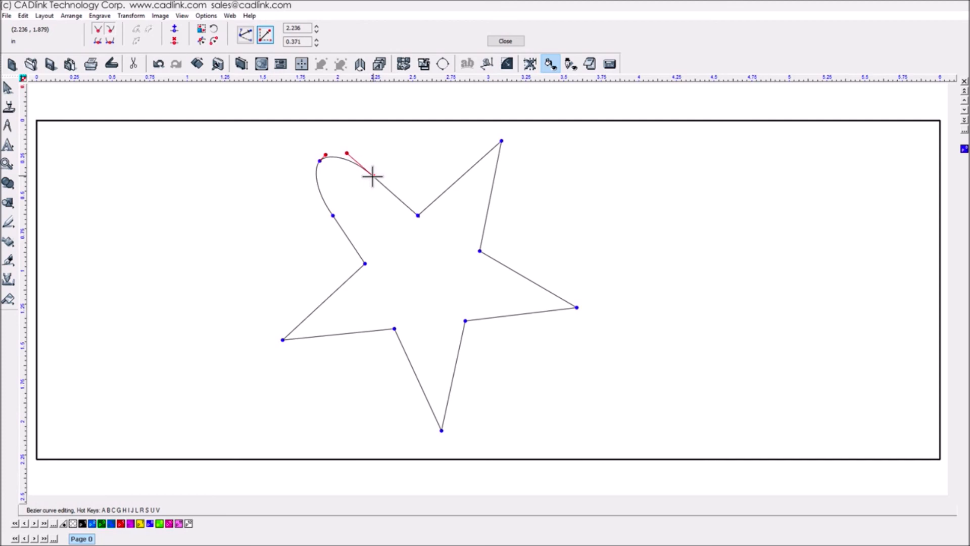
click(398, 162)
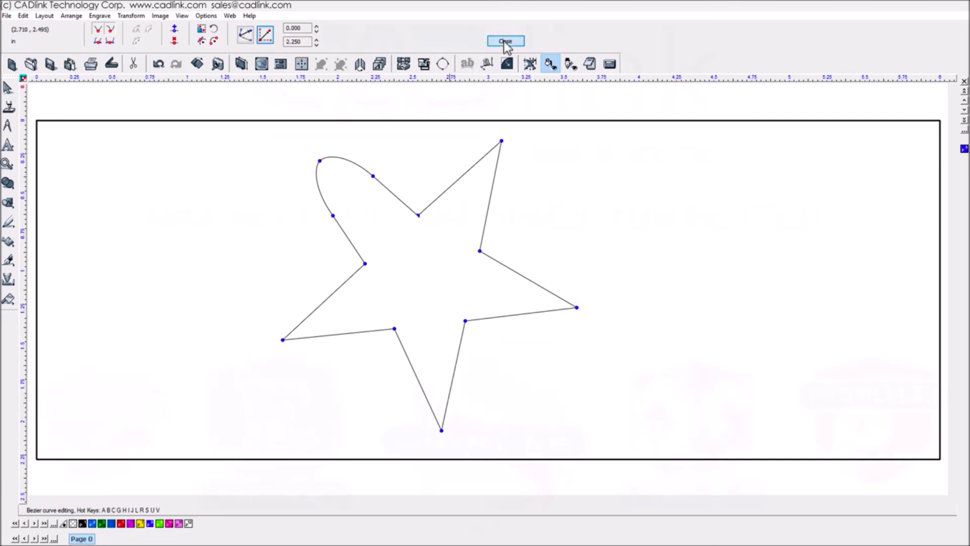